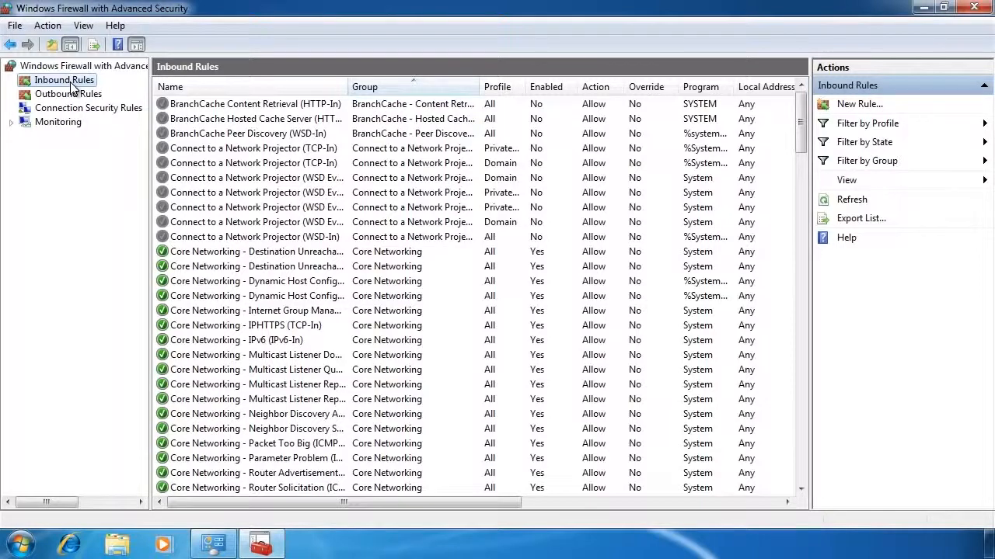
Enable the consecutive File and Printer Sharing inbound rules from the first Echo Request rule through the last SMB-In rule.
{"action": "left_click_drag", "start_coordinate": [794, 115], "coordinate": [803, 184]}
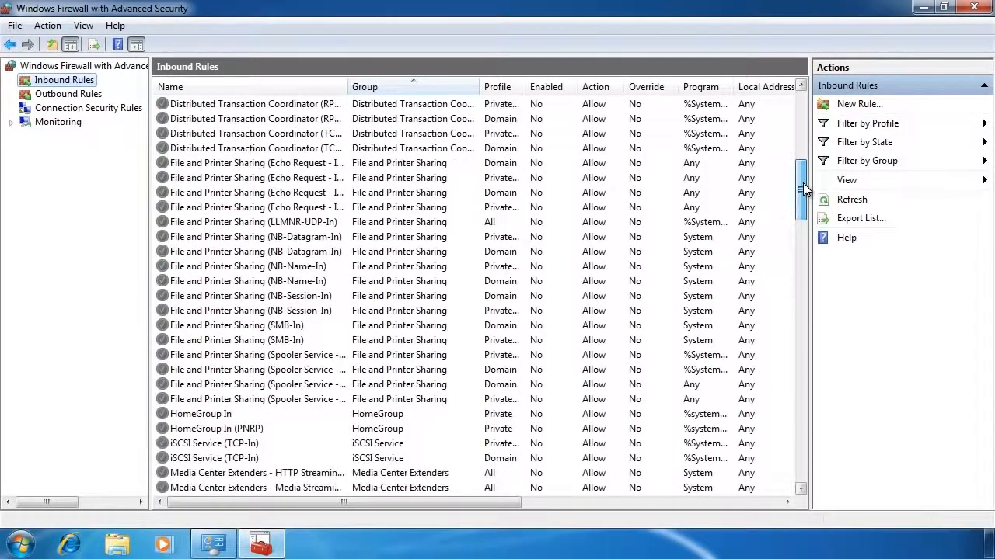
{"action": "left_click", "coordinate": [286, 165]}
{"action": "left_click", "coordinate": [300, 398], "text": "shift"}
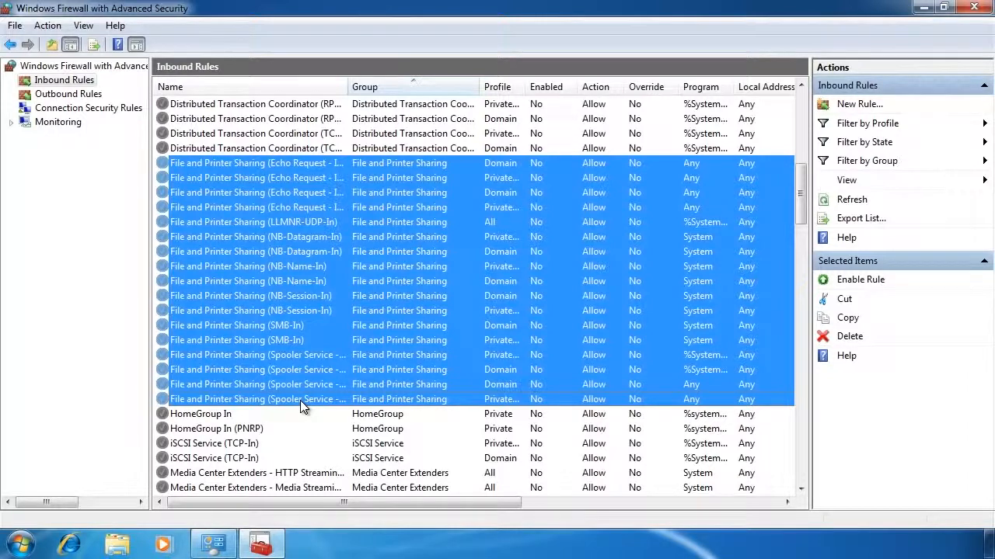
{"action": "left_click", "coordinate": [263, 164]}
{"action": "left_click", "coordinate": [262, 206], "text": "shift"}
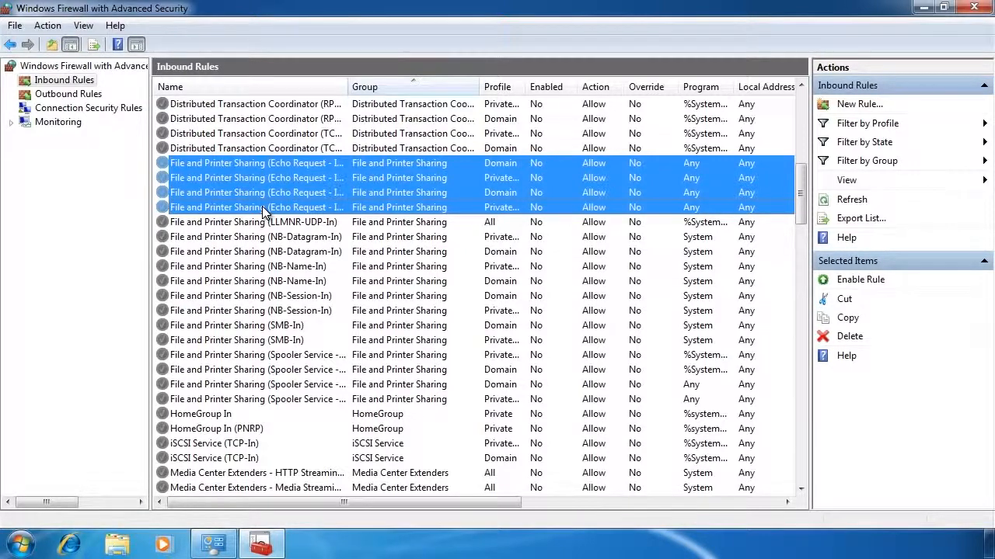
{"action": "left_click", "coordinate": [256, 164]}
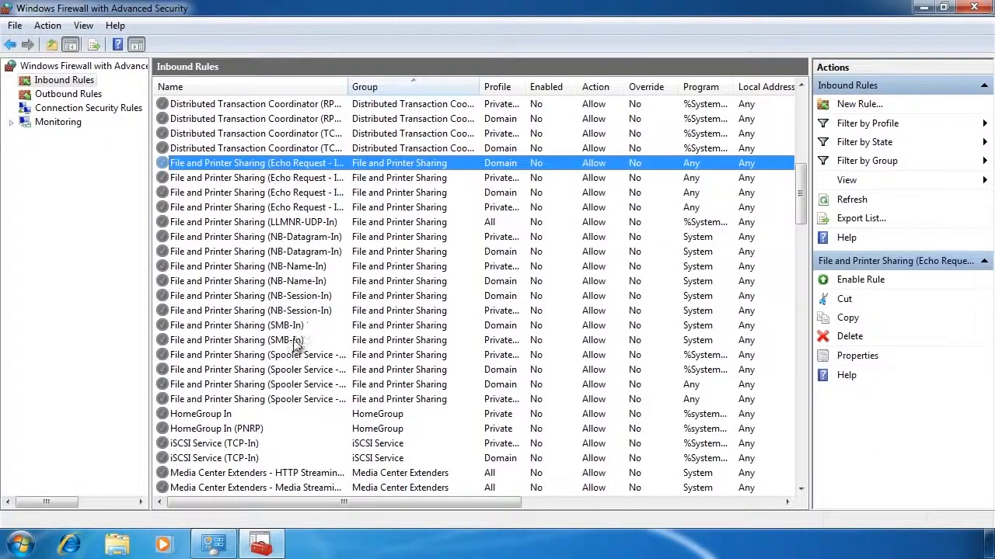
{"action": "left_click", "coordinate": [293, 341], "text": "shift"}
{"action": "right_click", "coordinate": [292, 339]}
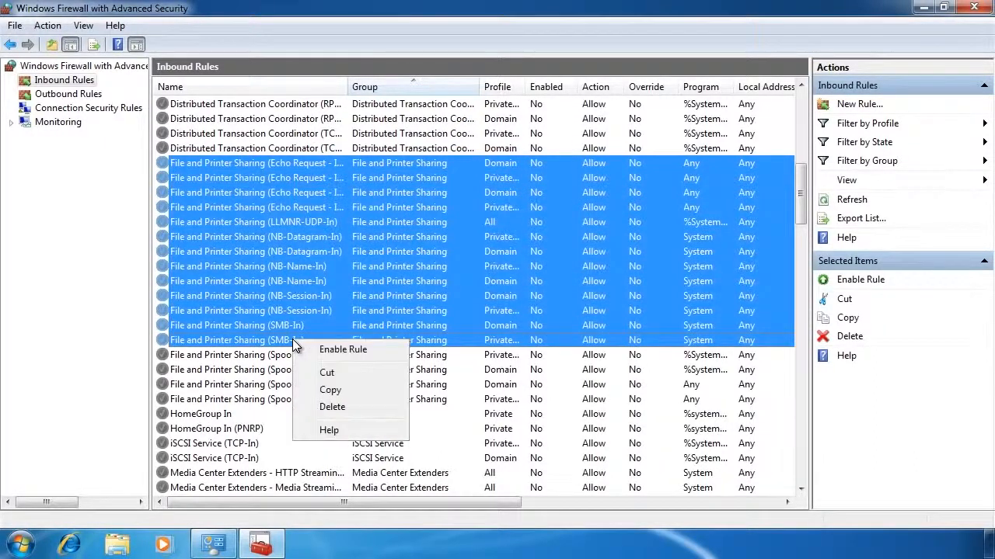
{"action": "left_click", "coordinate": [393, 344]}
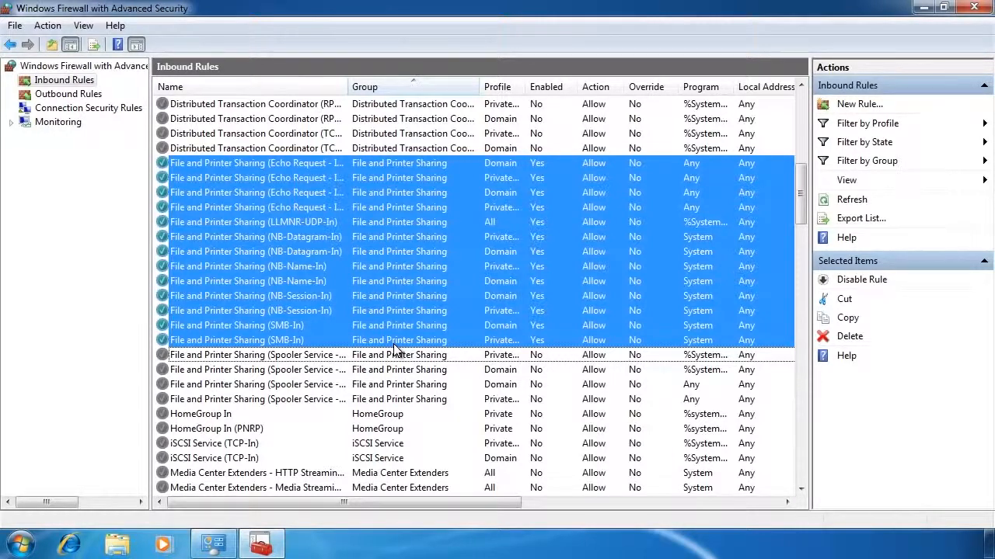
Start a new outbound rule, review the predefined rule choices, and choose the Custom rule type.
{"action": "left_click", "coordinate": [59, 97]}
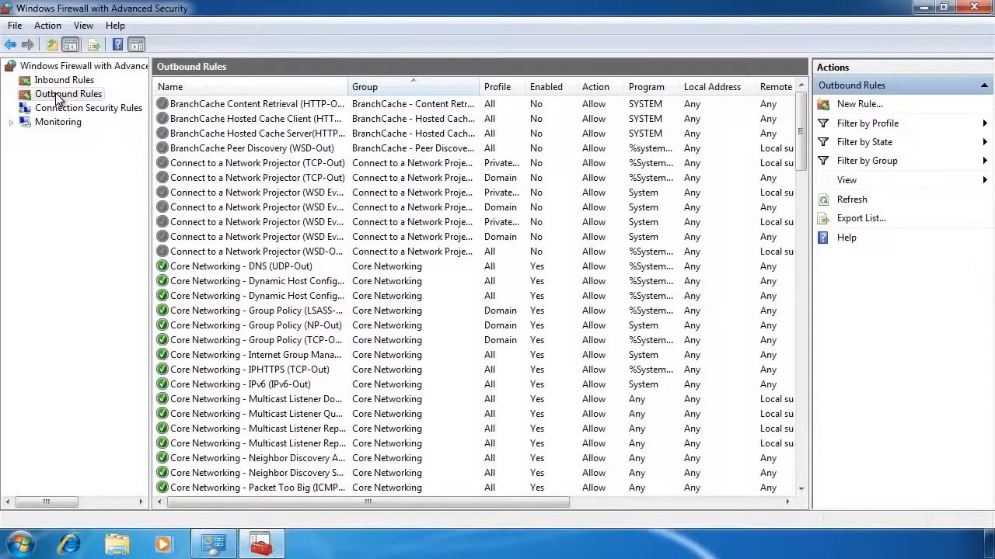
{"action": "right_click", "coordinate": [58, 99]}
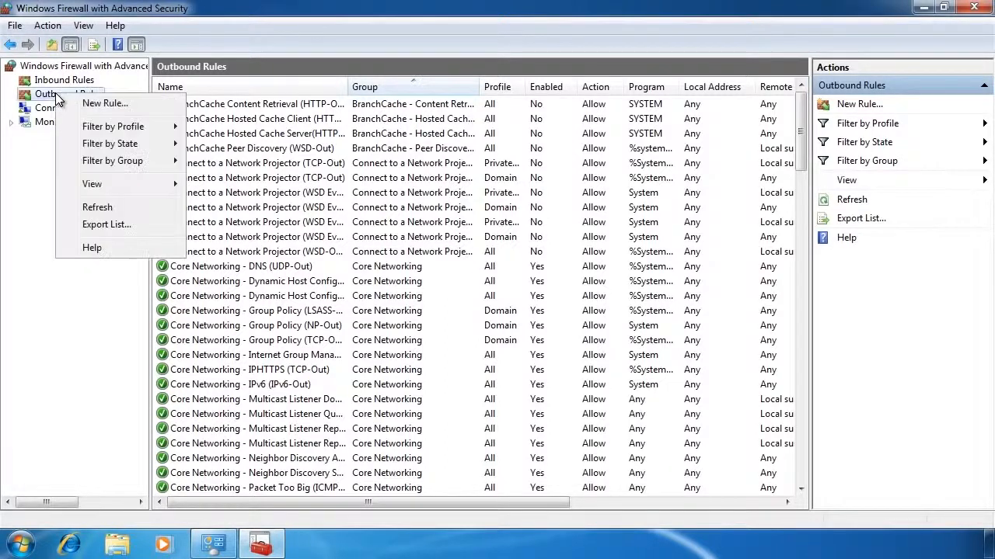
{"action": "left_click", "coordinate": [179, 108]}
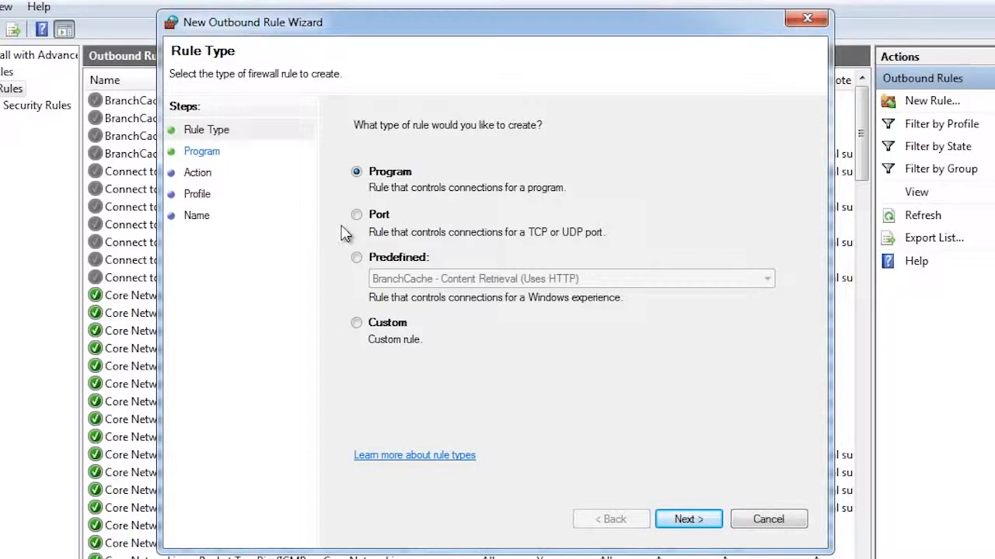
{"action": "left_click", "coordinate": [356, 258]}
{"action": "left_click", "coordinate": [459, 285]}
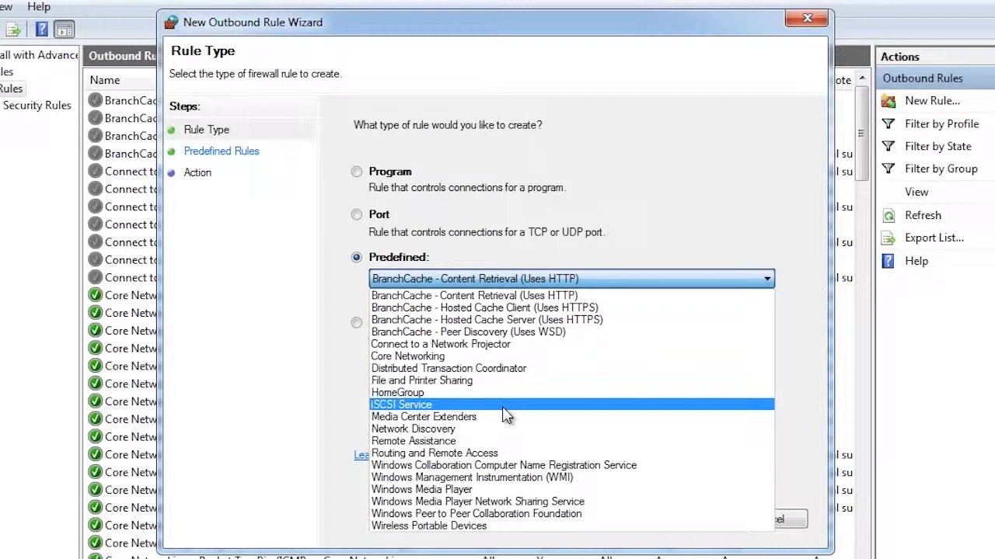
{"action": "left_click", "coordinate": [320, 415]}
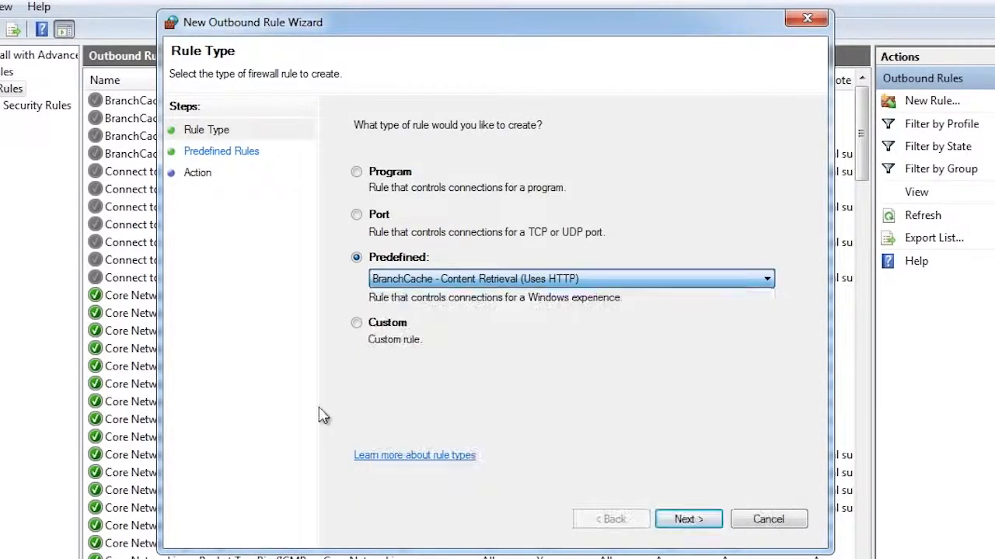
{"action": "left_click", "coordinate": [357, 325]}
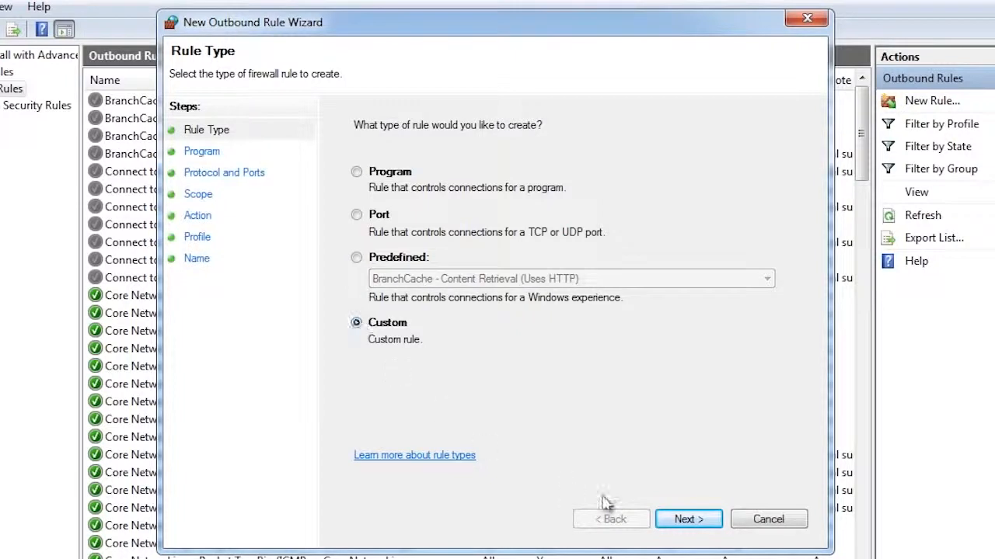
{"action": "left_click", "coordinate": [717, 525]}
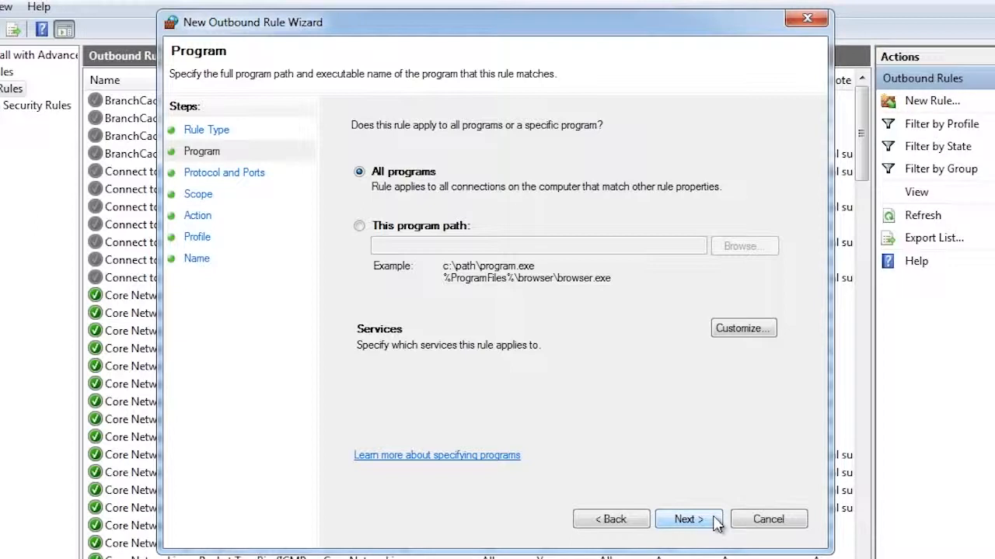
Set the rule's program path to iexplore in the Internet Explorer folder under Program Files (x86).
{"action": "left_click", "coordinate": [359, 227]}
{"action": "left_click", "coordinate": [738, 247]}
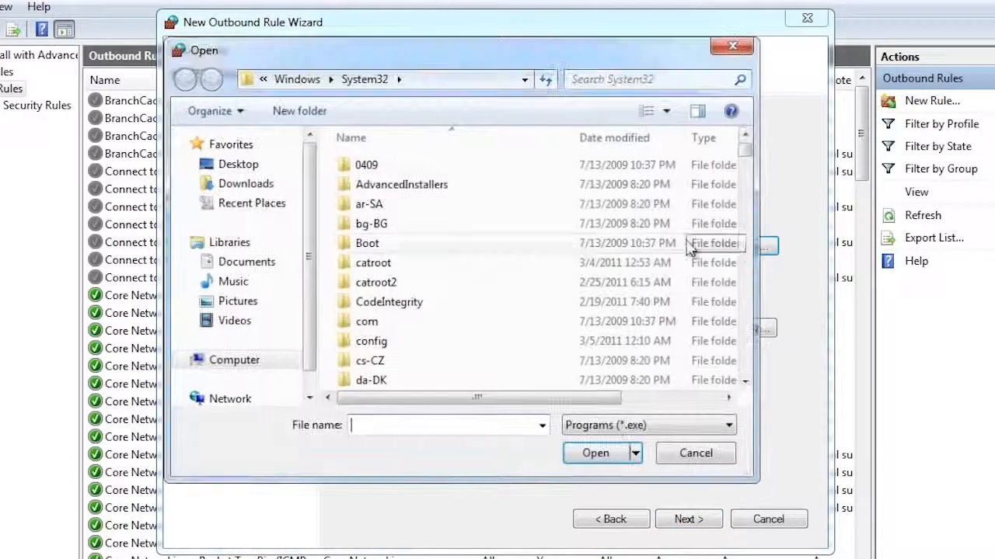
{"action": "left_click", "coordinate": [232, 365]}
{"action": "double_click", "coordinate": [424, 175]}
{"action": "double_click", "coordinate": [415, 204]}
{"action": "double_click", "coordinate": [400, 189]}
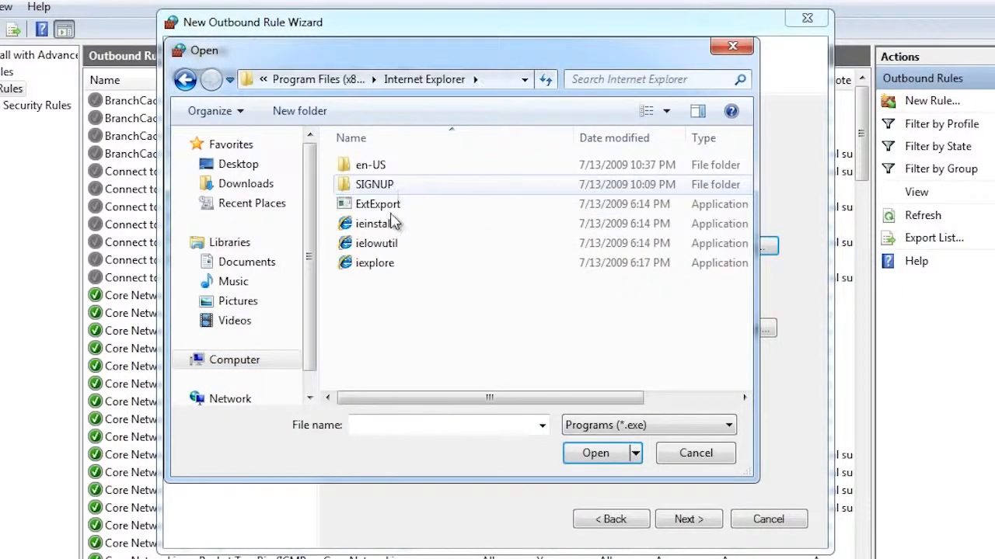
{"action": "left_click", "coordinate": [379, 264]}
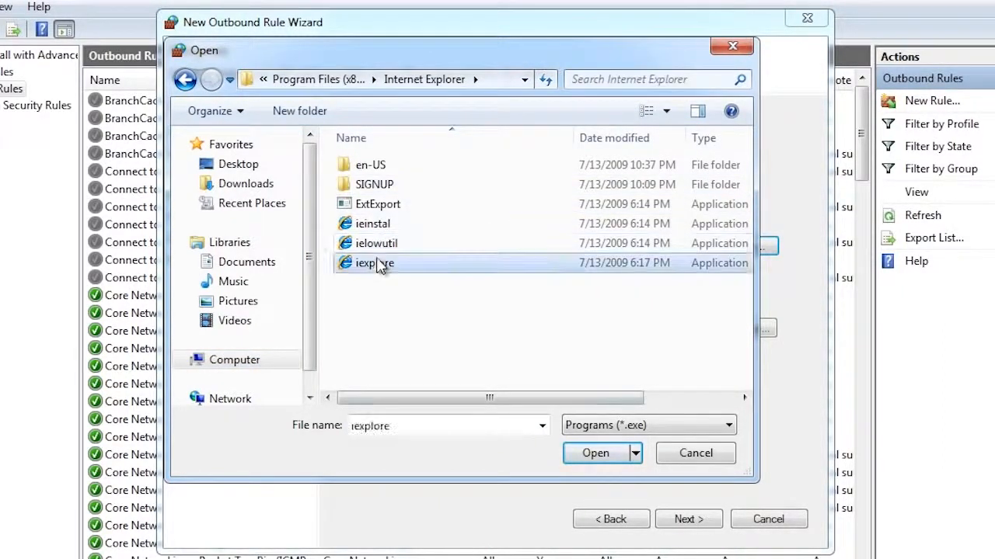
{"action": "left_click", "coordinate": [595, 455]}
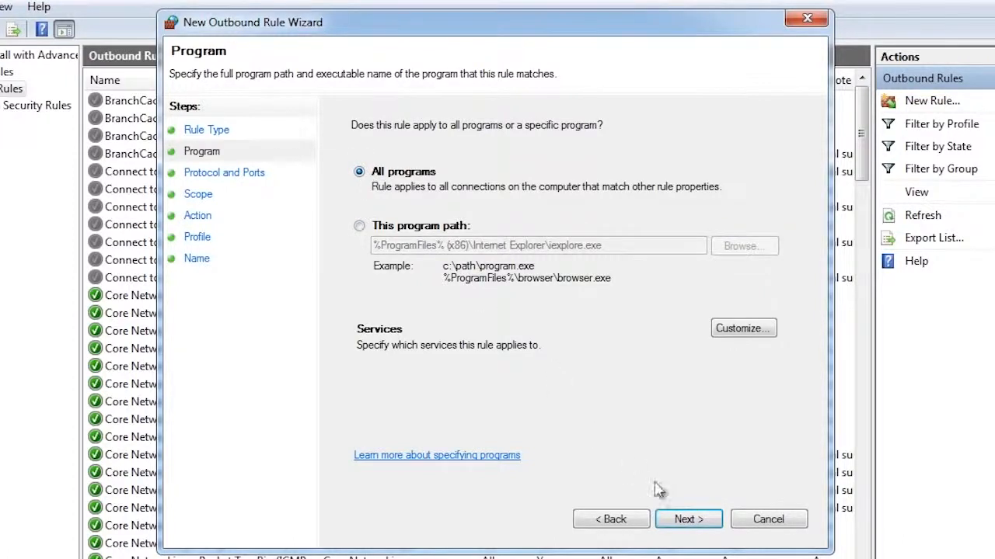
Set the outbound rule's protocol type to TCP and limit its remote port to specific port 80.
{"action": "left_click", "coordinate": [693, 521]}
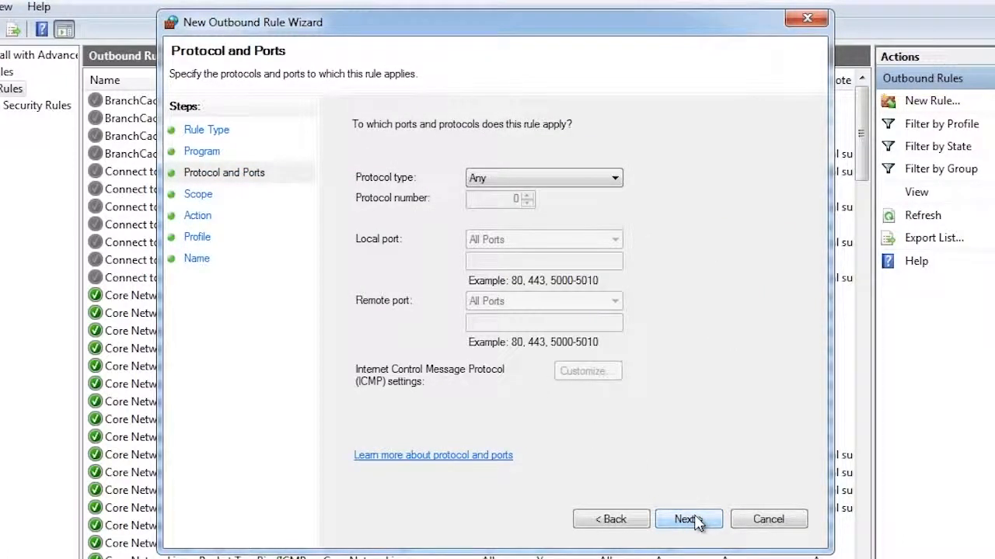
{"action": "left_click", "coordinate": [577, 182]}
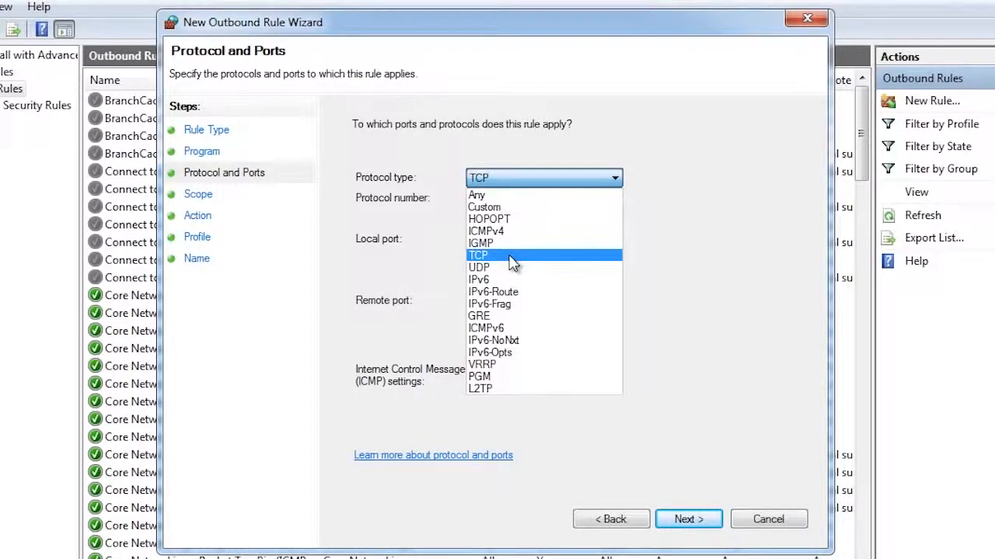
{"action": "left_click", "coordinate": [510, 257]}
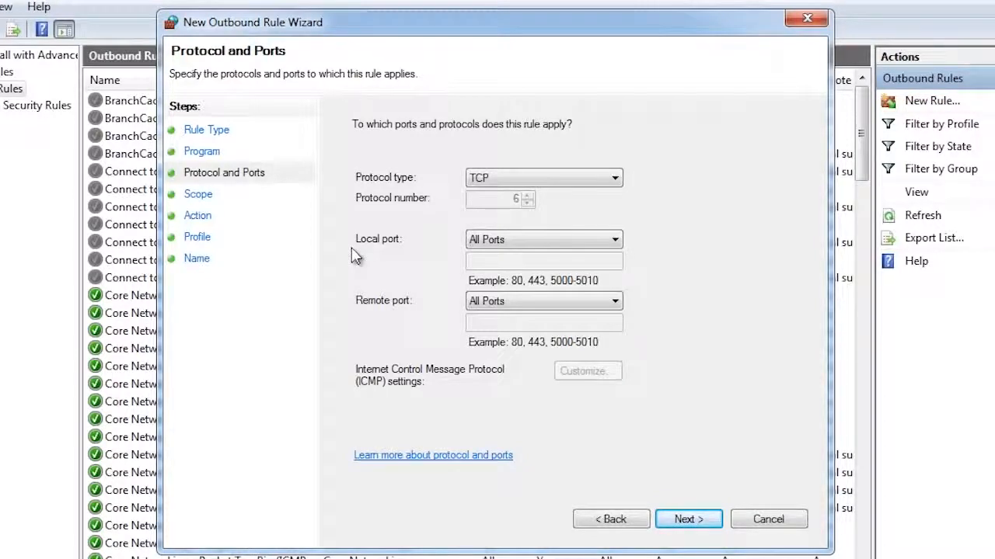
{"action": "left_click", "coordinate": [528, 302]}
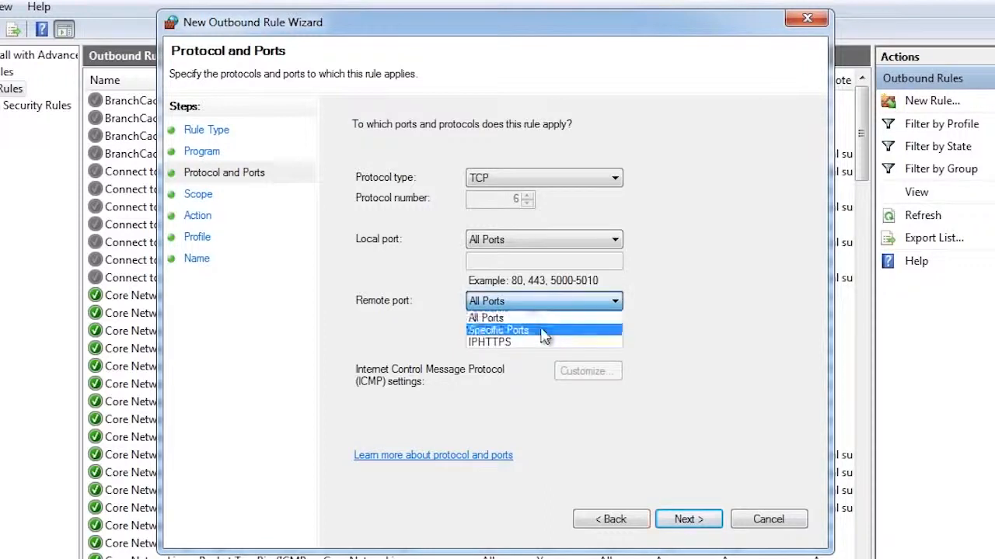
{"action": "left_click", "coordinate": [544, 331]}
{"action": "type", "text": "80"}
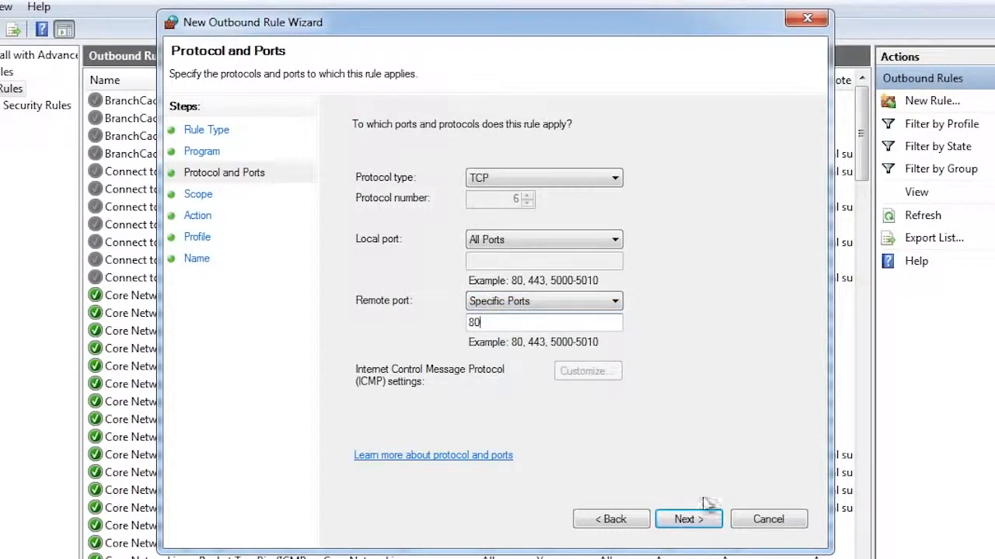
{"action": "left_click", "coordinate": [687, 519]}
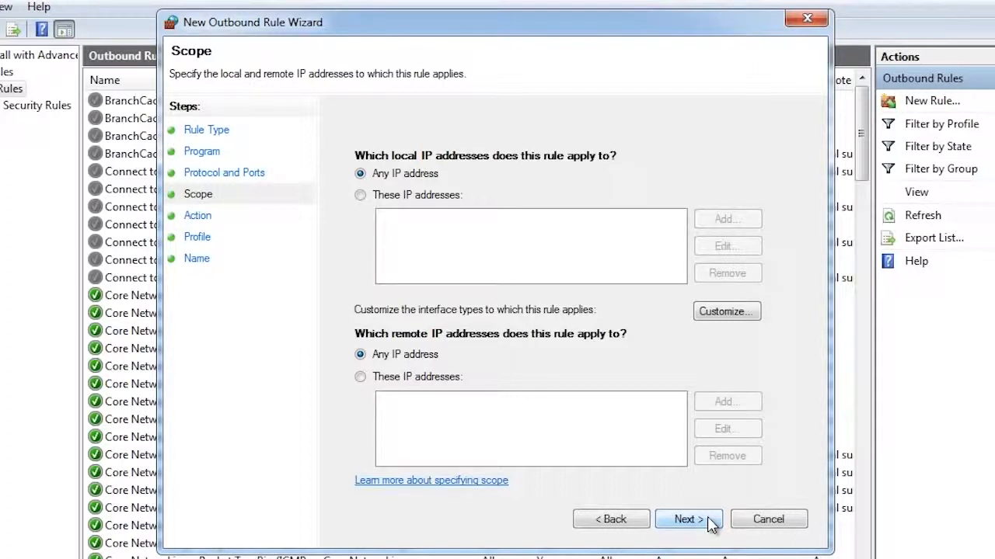
Accept any local and remote IP address as the scope and set the rule's action to Block the connection.
{"action": "left_click", "coordinate": [688, 519]}
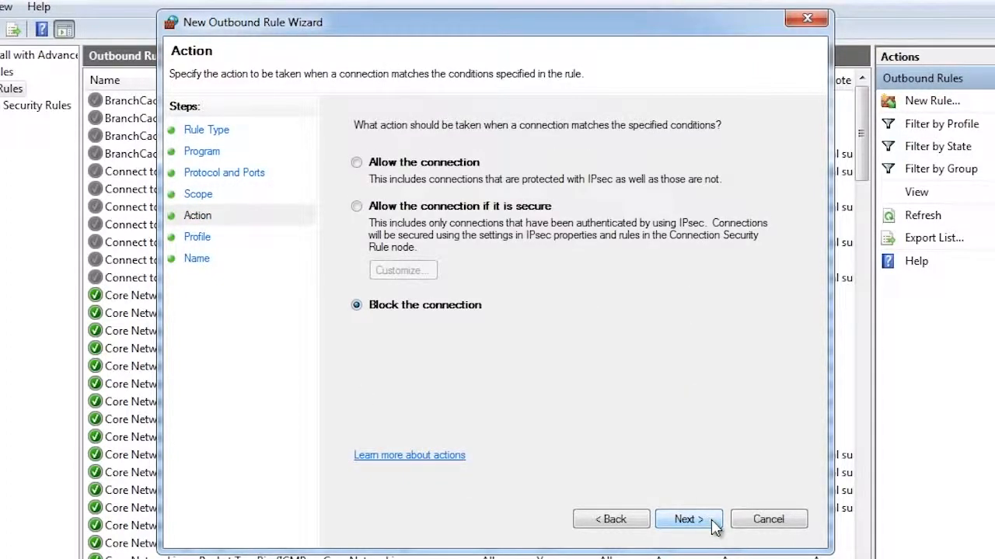
{"action": "left_click", "coordinate": [356, 162]}
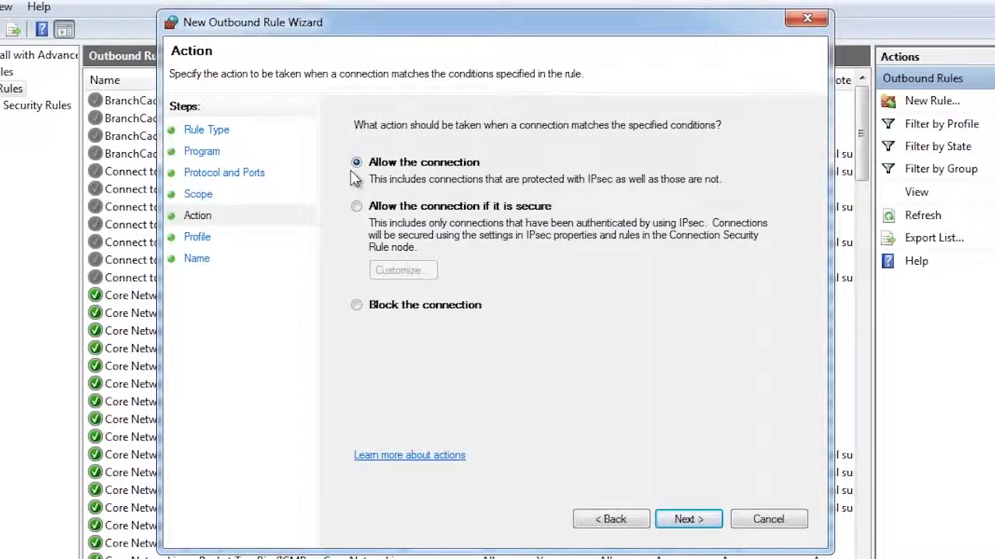
{"action": "left_click", "coordinate": [356, 206]}
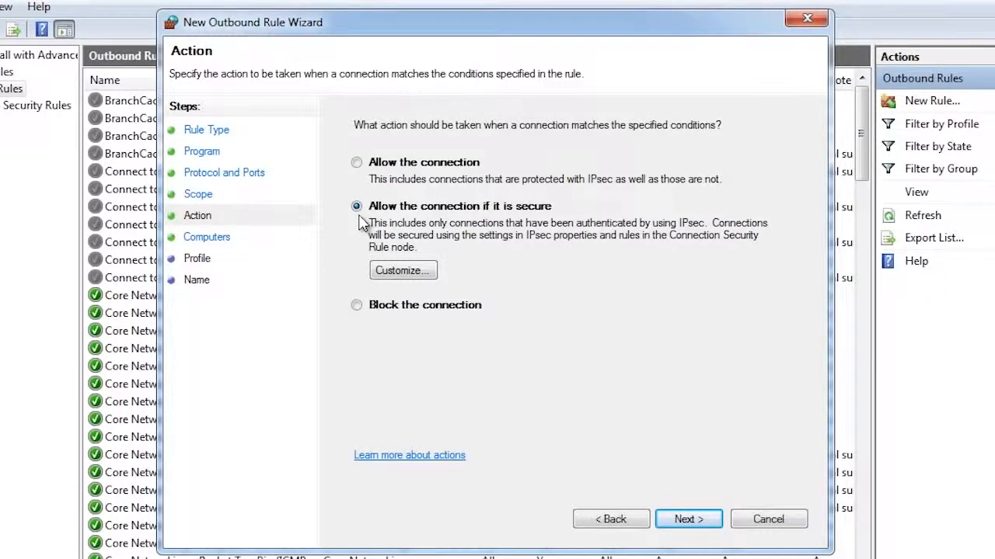
{"action": "left_click", "coordinate": [356, 306]}
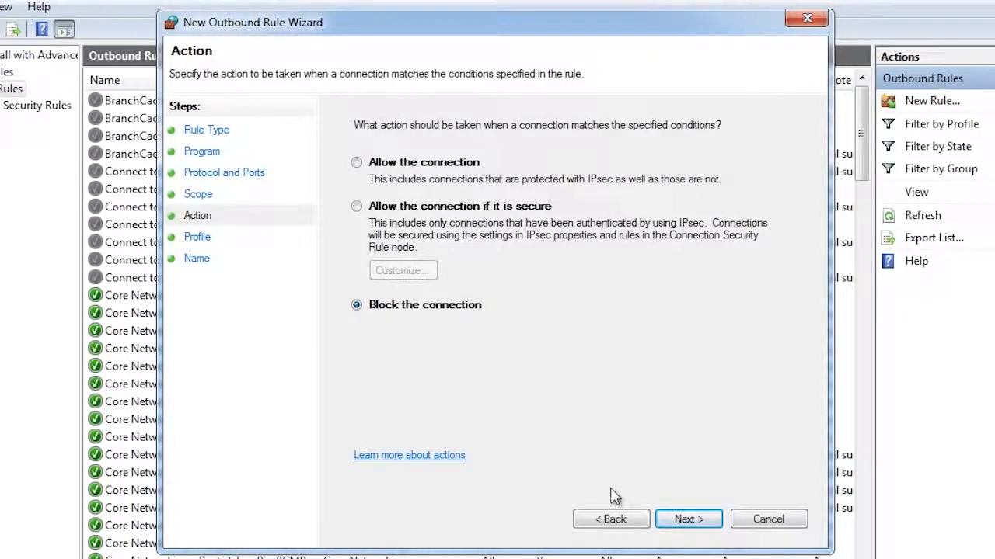
{"action": "left_click", "coordinate": [711, 523]}
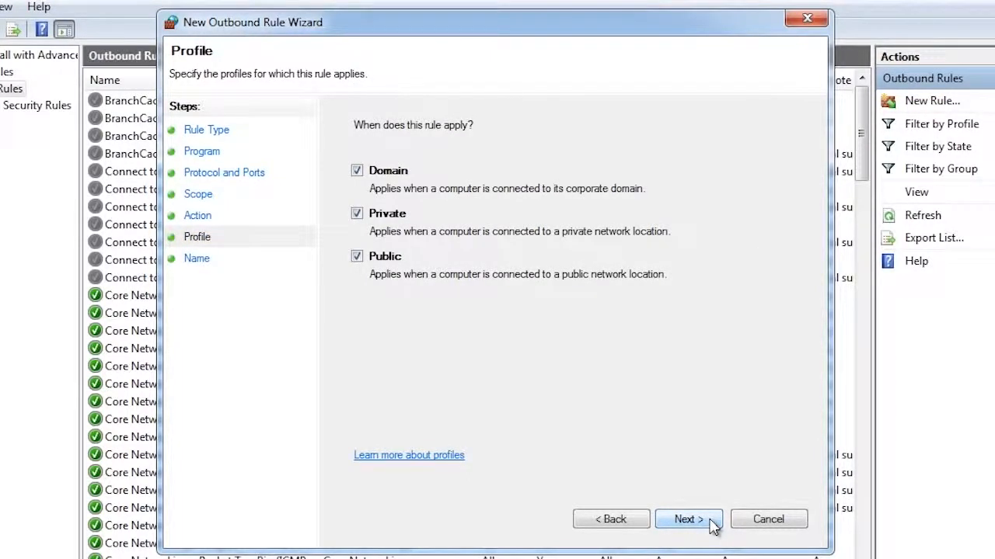
Apply the rule only to the Public profile and finish it with the name "Block public traffic to port 80".
{"action": "left_click", "coordinate": [358, 172]}
{"action": "left_click", "coordinate": [357, 214]}
{"action": "left_click", "coordinate": [687, 519]}
{"action": "type", "text": "Block public traffic "}
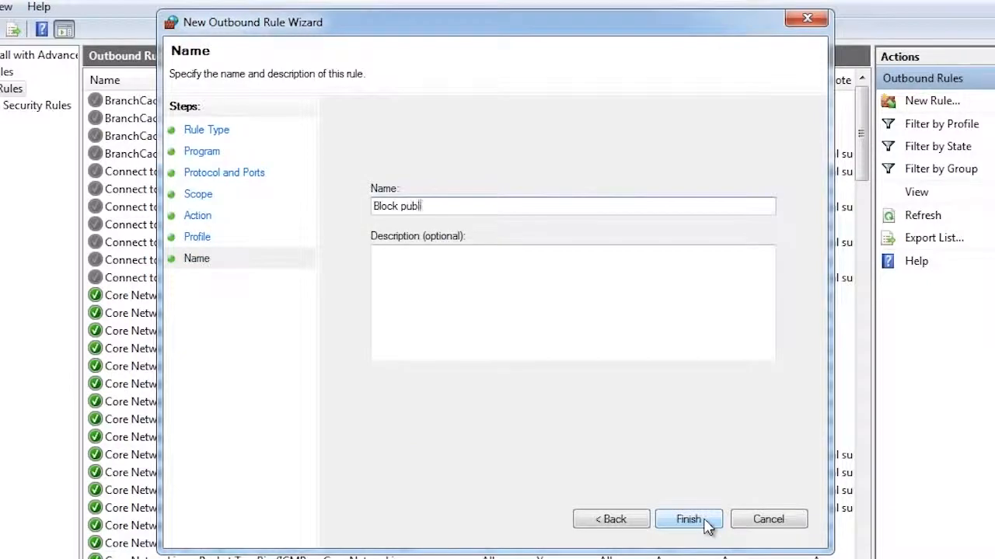
{"action": "type", "text": "to port 80"}
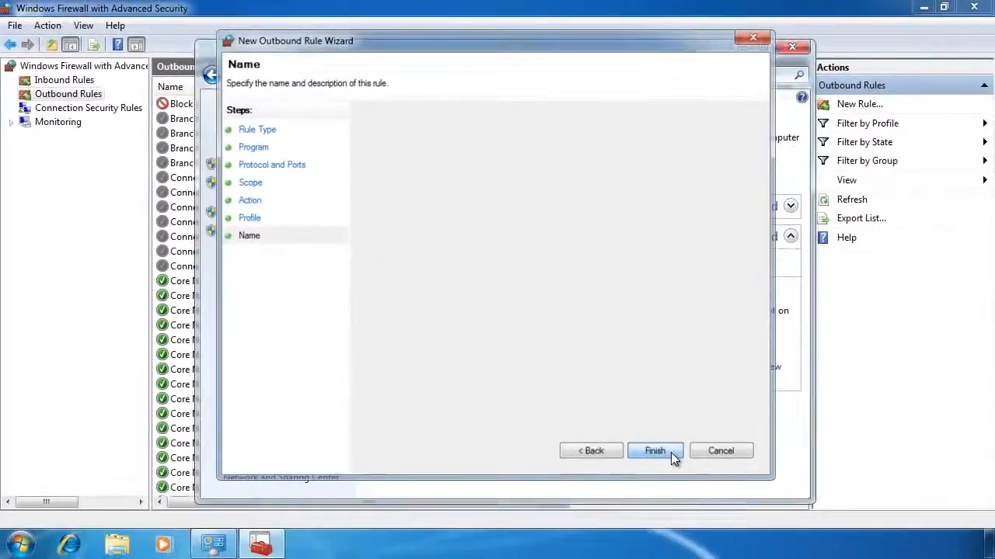
{"action": "left_click", "coordinate": [687, 485]}
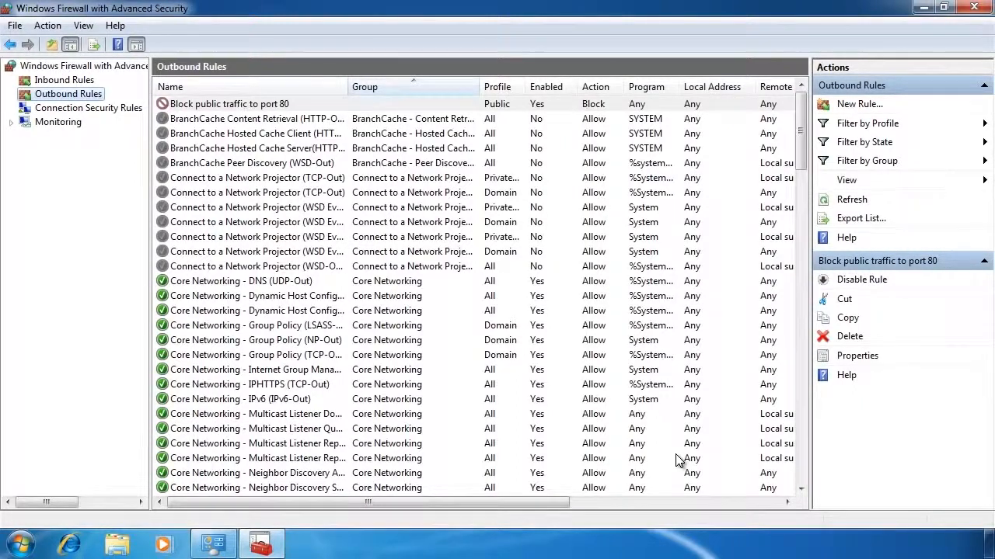
Start a new connection security rule and choose the Custom rule type.
{"action": "left_click", "coordinate": [88, 108]}
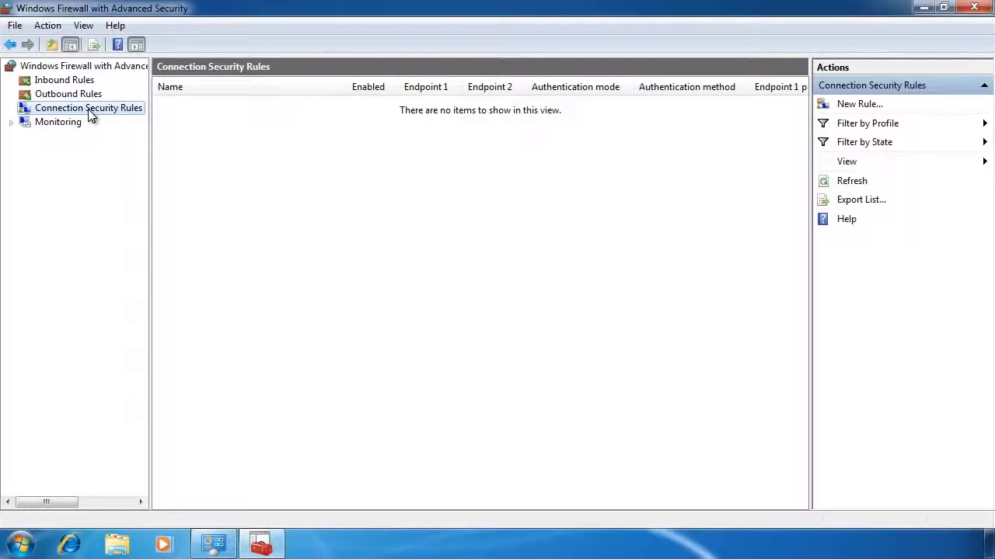
{"action": "right_click", "coordinate": [88, 109]}
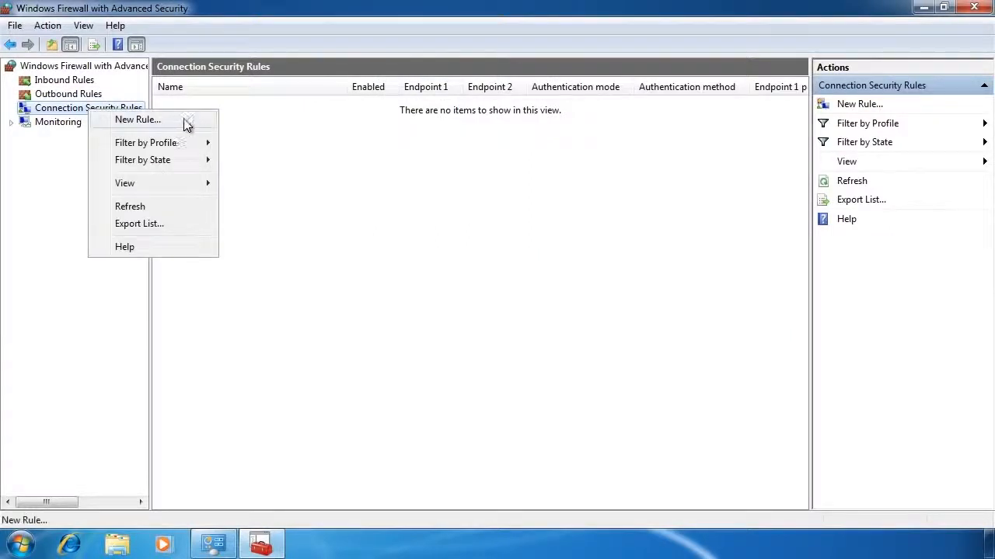
{"action": "left_click", "coordinate": [197, 122]}
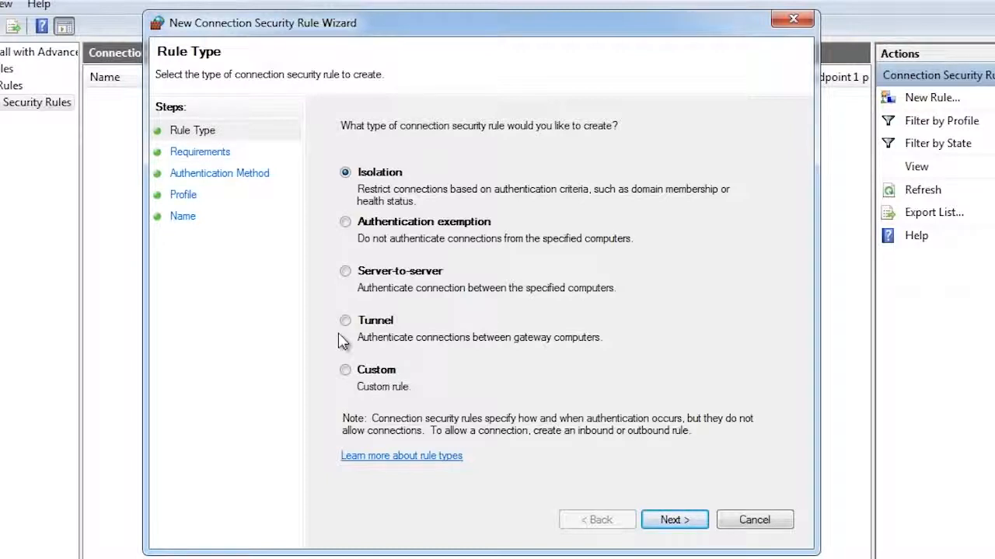
{"action": "left_click", "coordinate": [345, 370]}
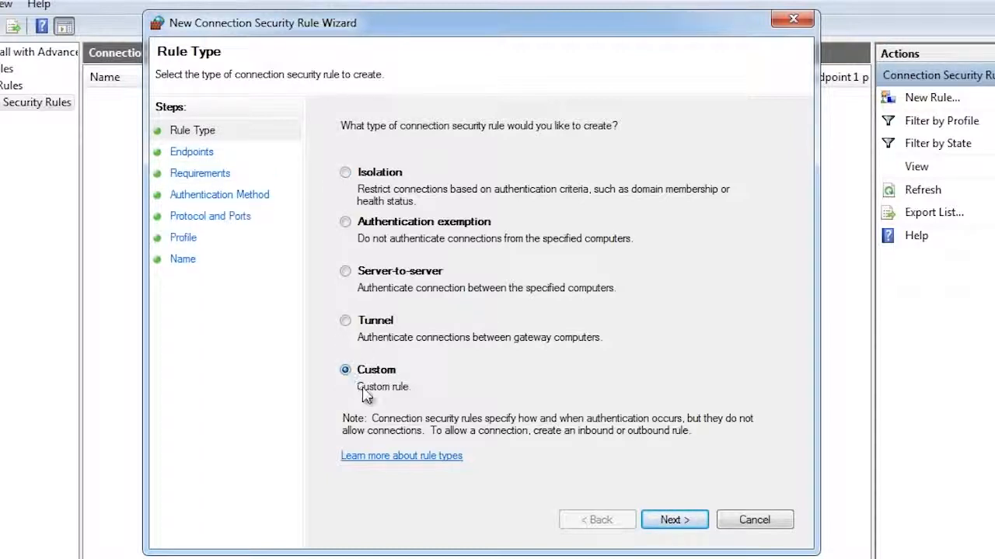
Keep any IP address for both endpoints, require inbound and request outbound authentication, and accept the Default authentication method.
{"action": "left_click", "coordinate": [673, 520]}
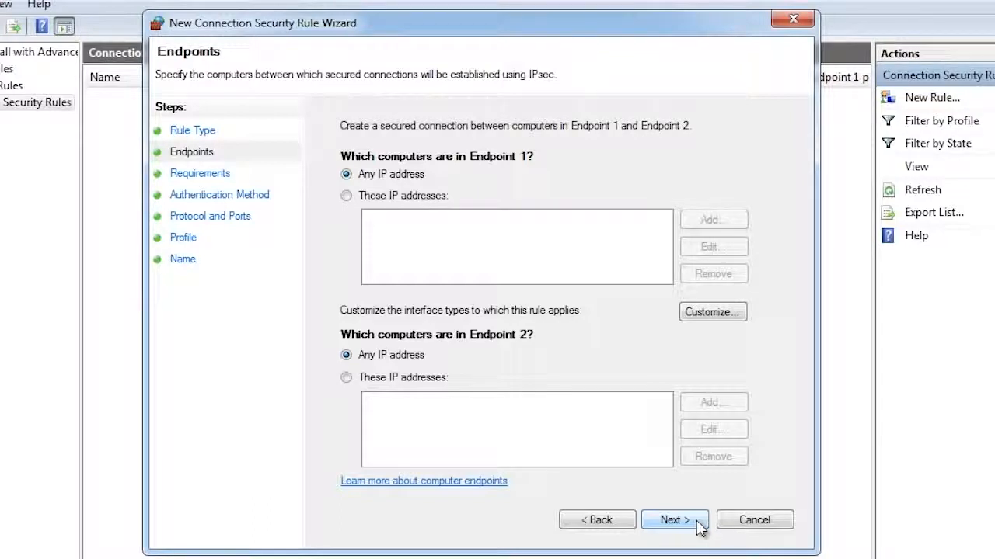
{"action": "left_click", "coordinate": [699, 524]}
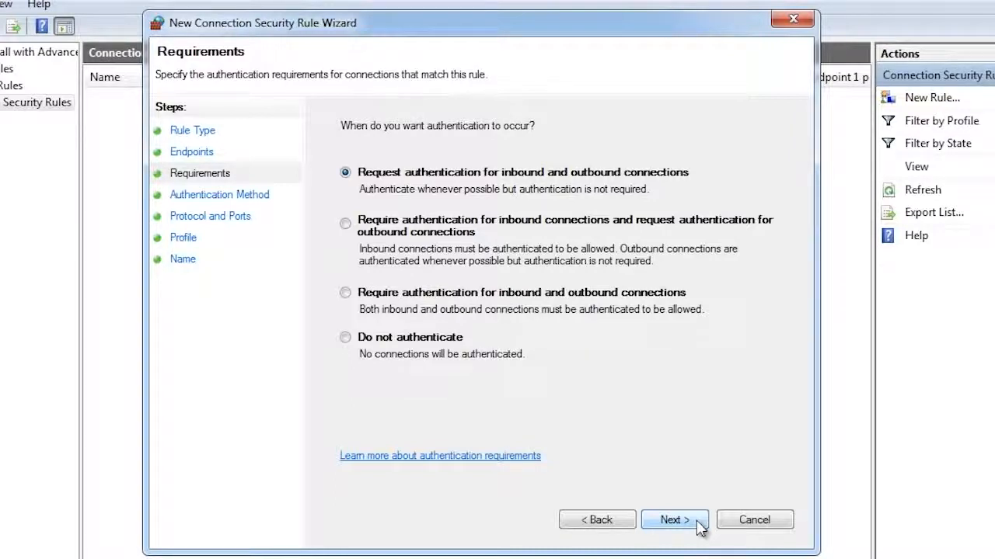
{"action": "left_click", "coordinate": [344, 225]}
{"action": "left_click", "coordinate": [694, 527]}
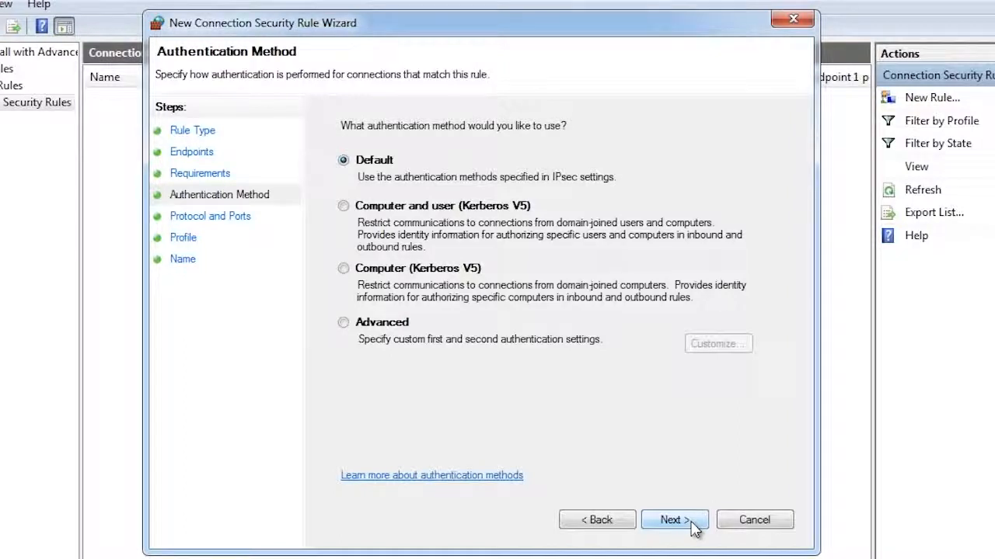
{"action": "left_click", "coordinate": [694, 527]}
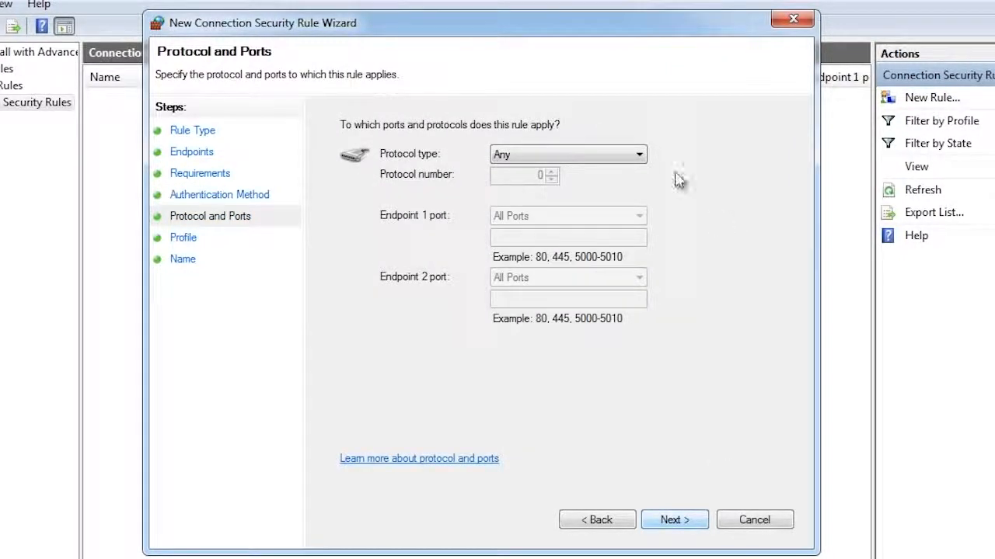
Set the connection security rule's protocol type to TCP and limit the Endpoint 2 port to specific port 23.
{"action": "left_click", "coordinate": [630, 155]}
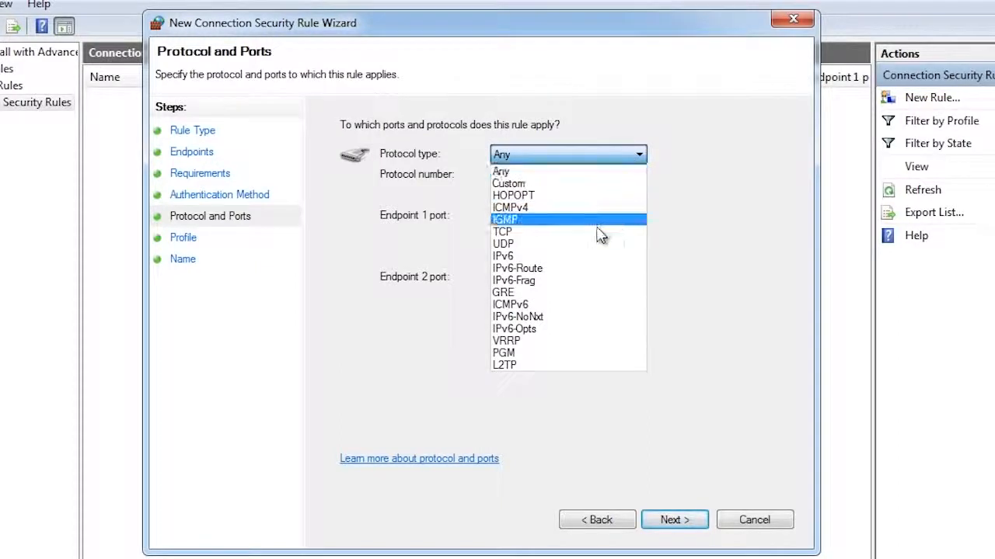
{"action": "left_click", "coordinate": [590, 232]}
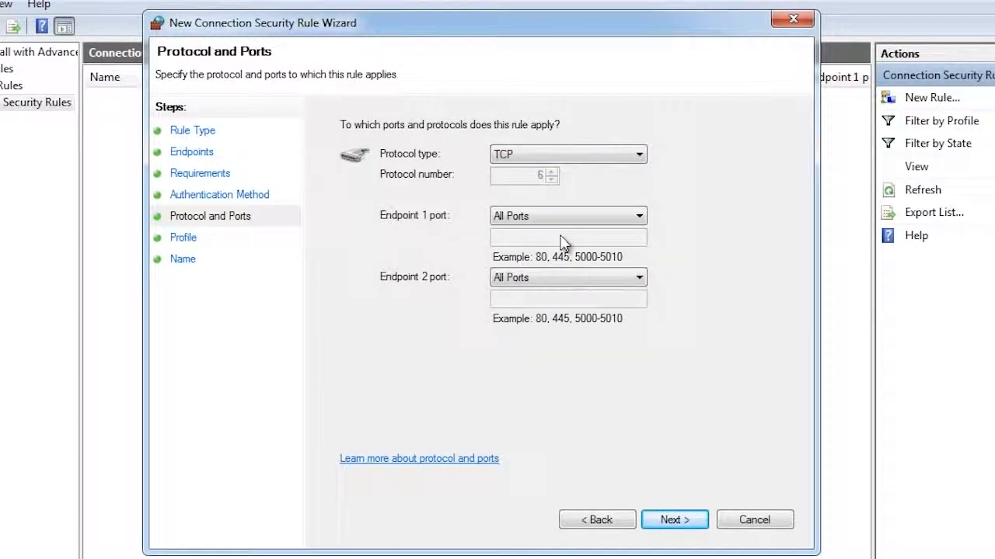
{"action": "left_click", "coordinate": [562, 278]}
{"action": "left_click", "coordinate": [564, 306]}
{"action": "left_click", "coordinate": [524, 303]}
{"action": "type", "text": "23"}
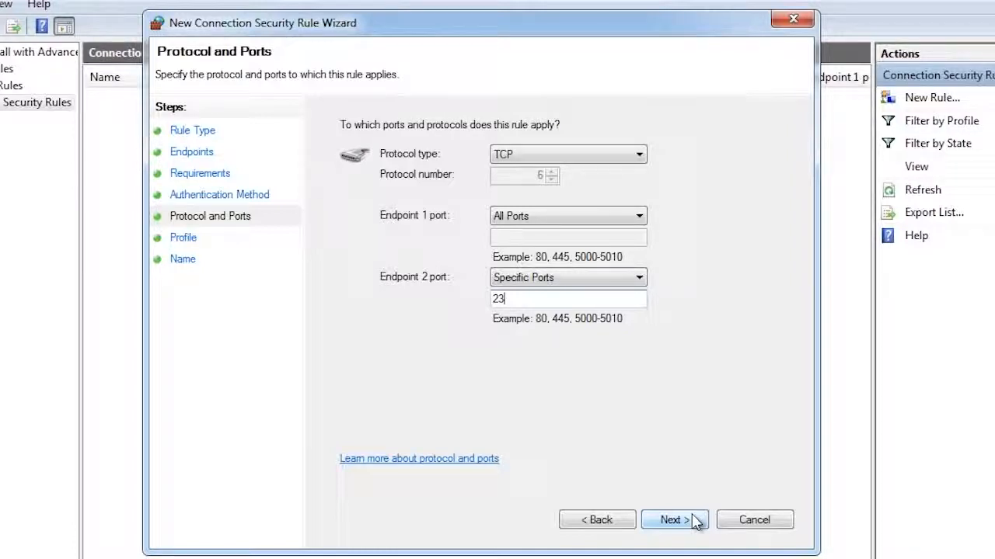
{"action": "left_click", "coordinate": [695, 522]}
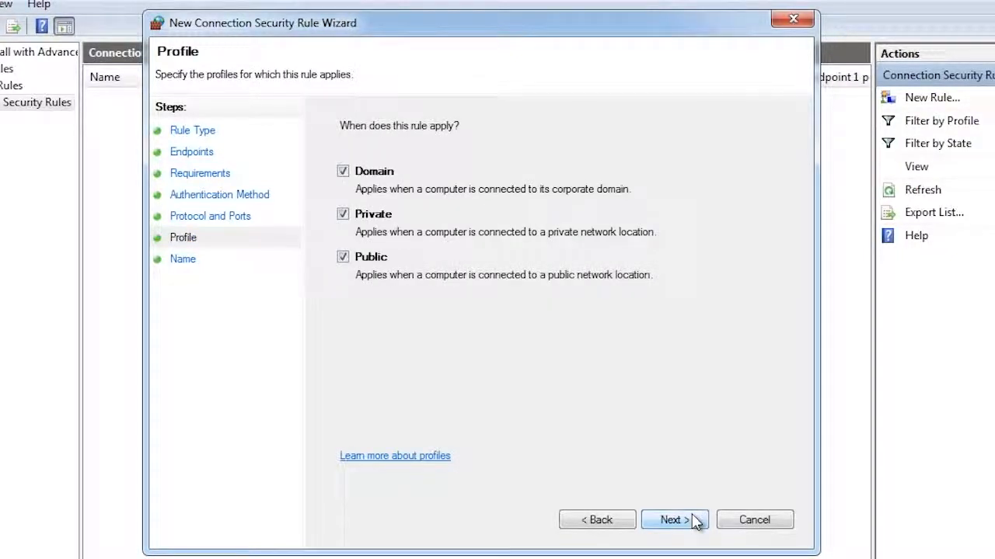
Keep the rule applied to the Domain, Private and Public profiles and finish it with the name "Secure Telnet".
{"action": "left_click", "coordinate": [695, 522]}
{"action": "type", "text": "Secure Telnet"}
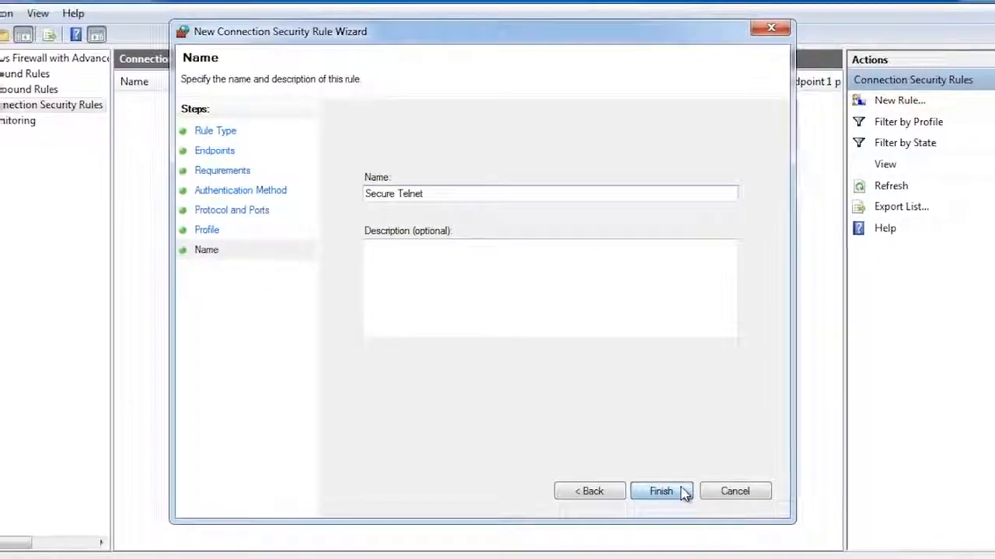
{"action": "left_click", "coordinate": [660, 492]}
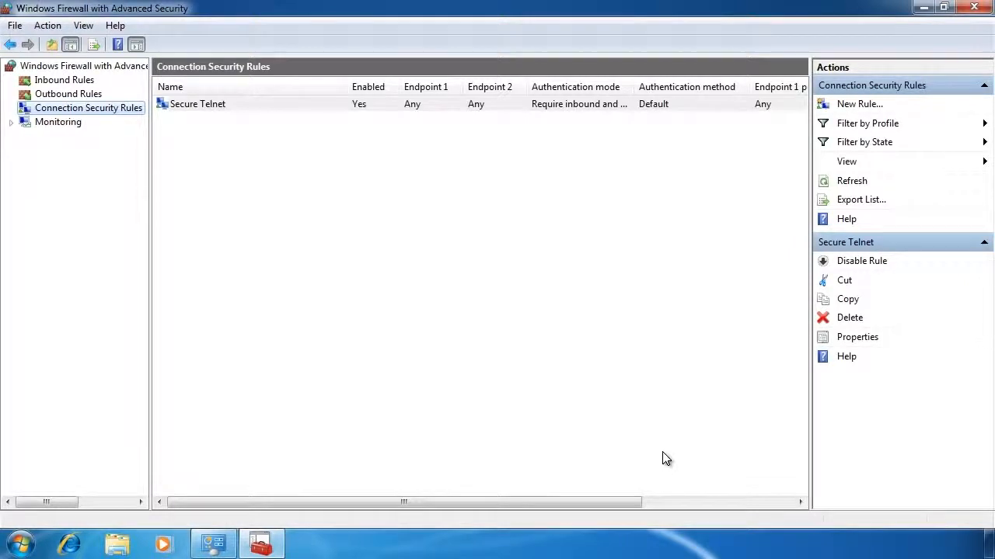
Export the firewall policy to the Desktop as a policy file named "Firewall Settings".
{"action": "right_click", "coordinate": [90, 68]}
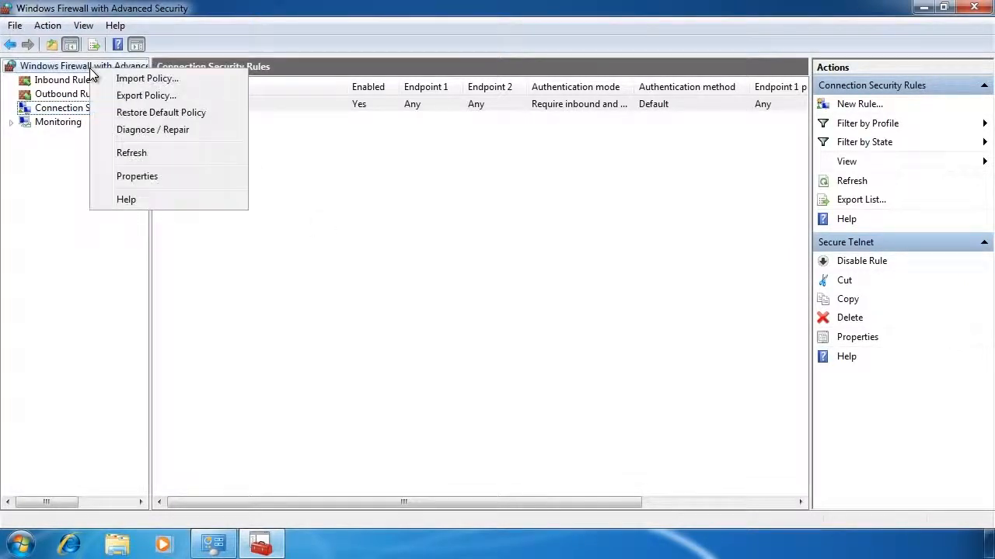
{"action": "left_click", "coordinate": [223, 97]}
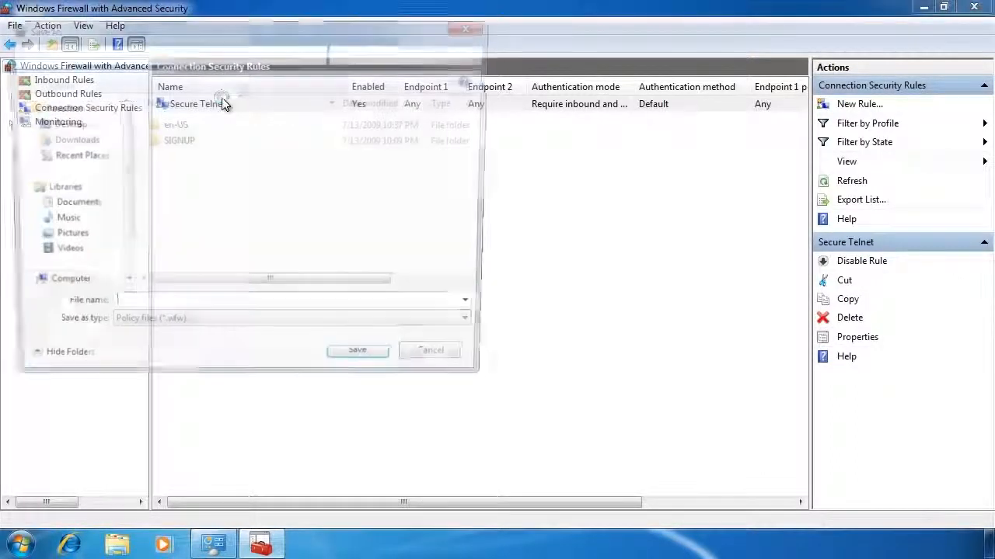
{"action": "left_click", "coordinate": [62, 123]}
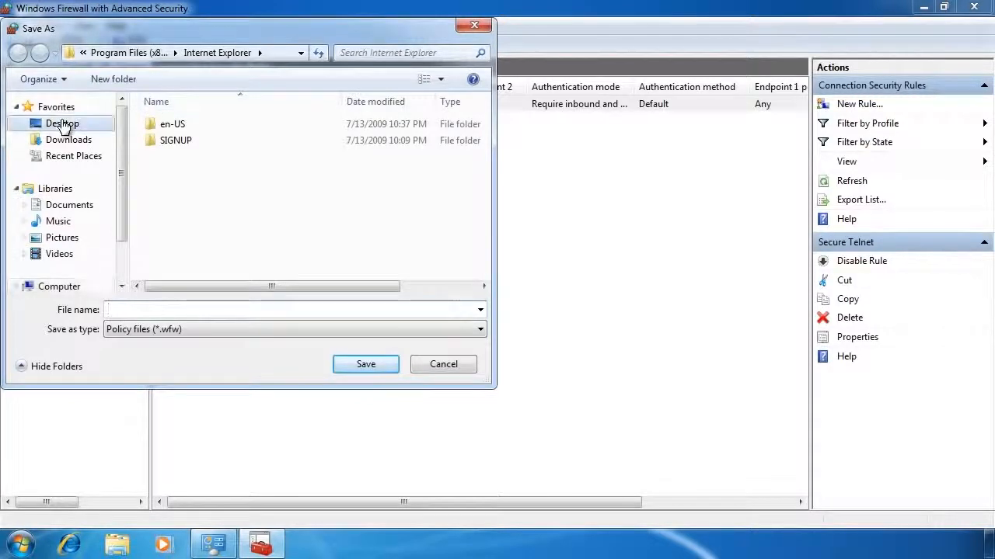
{"action": "left_click", "coordinate": [189, 310]}
{"action": "type", "text": "Fire"}
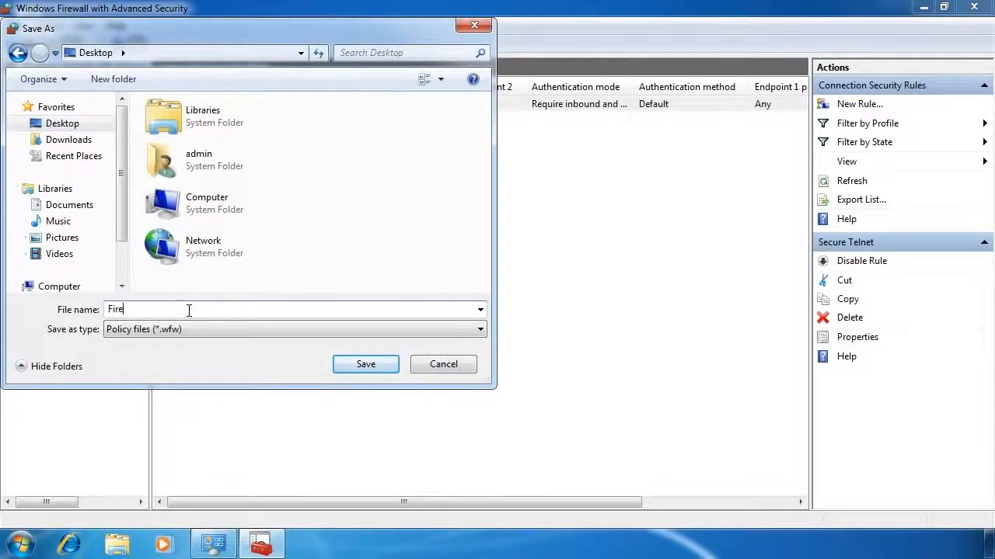
{"action": "type", "text": "wall Settings"}
{"action": "left_click", "coordinate": [380, 364]}
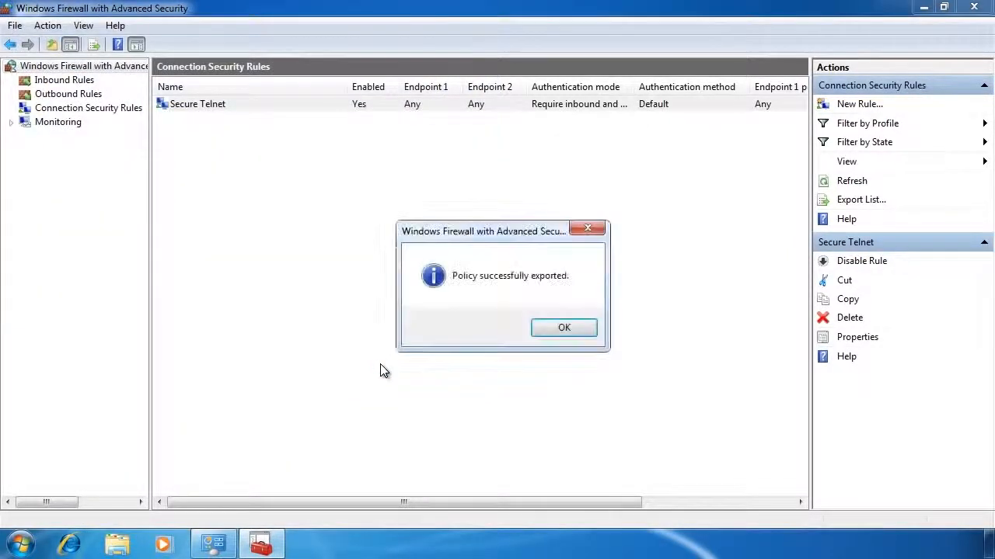